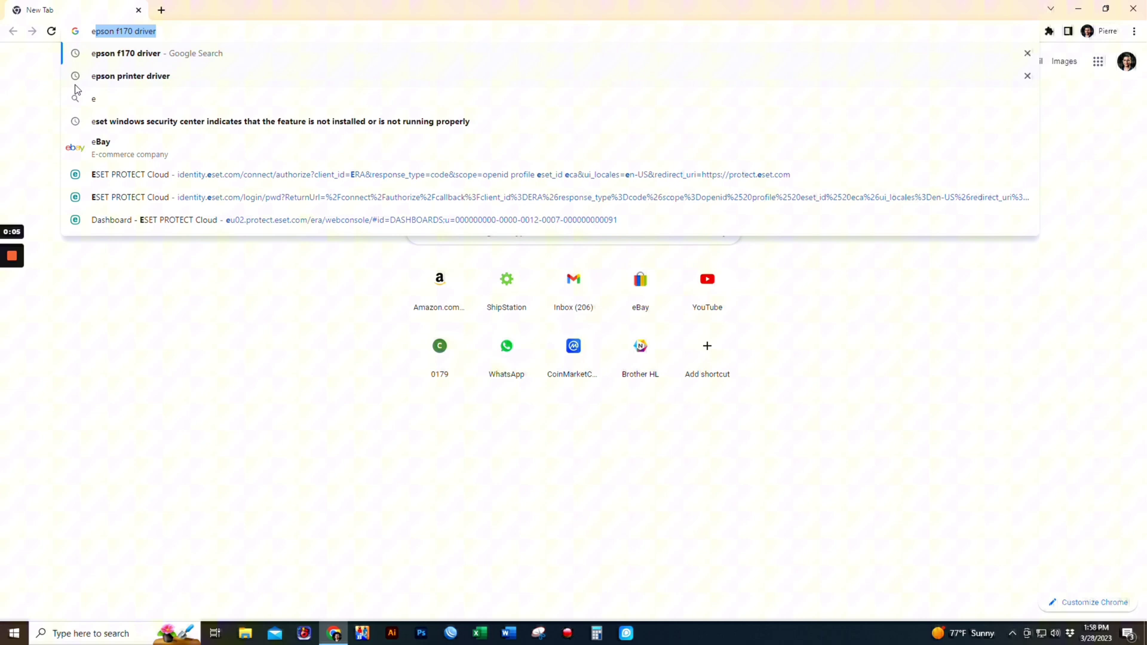
text(pson f1)
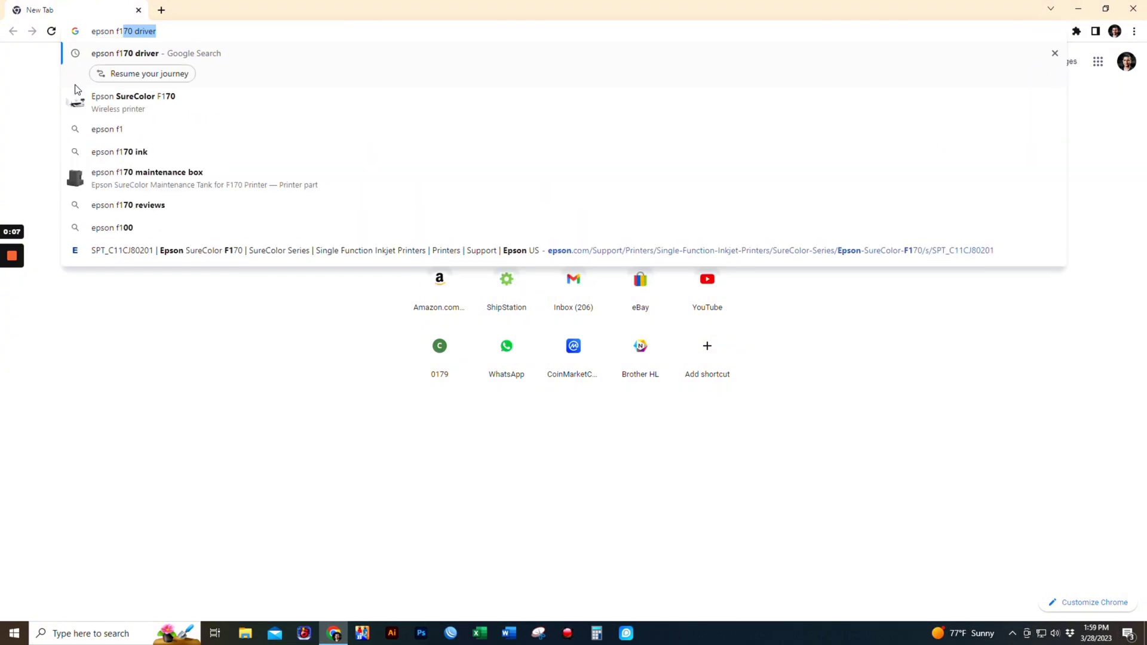
text(70 driv)
Search the web for 'epson f170 driver' and reach Epson's SureColor F170 support page.
key(Return)
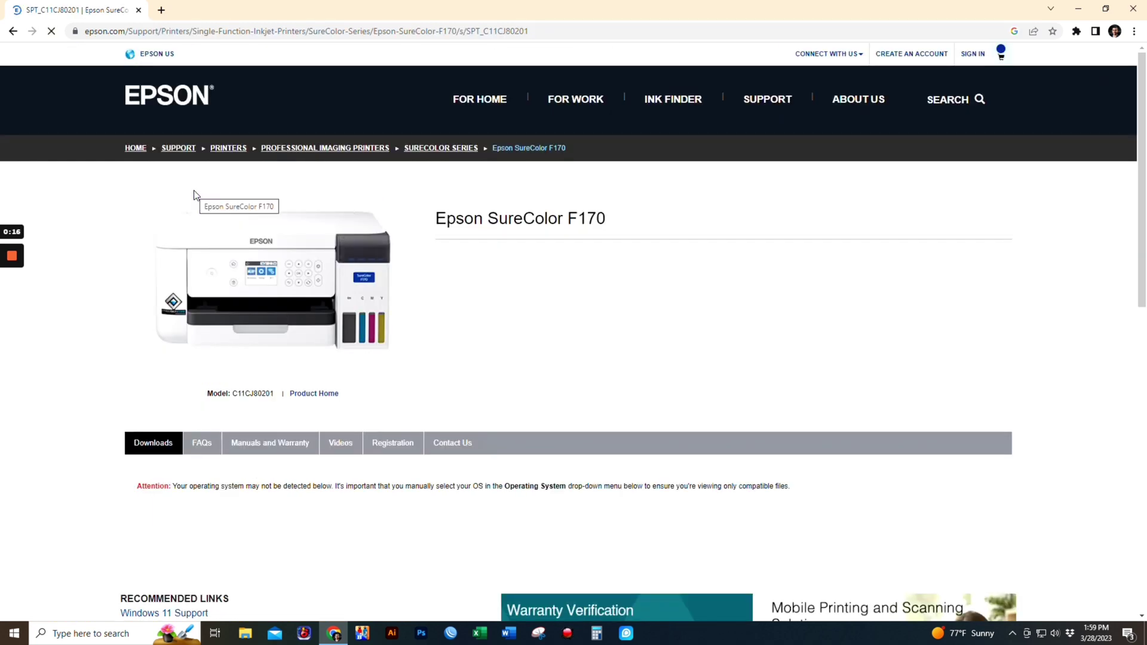
scroll(289, 486, down, 1)
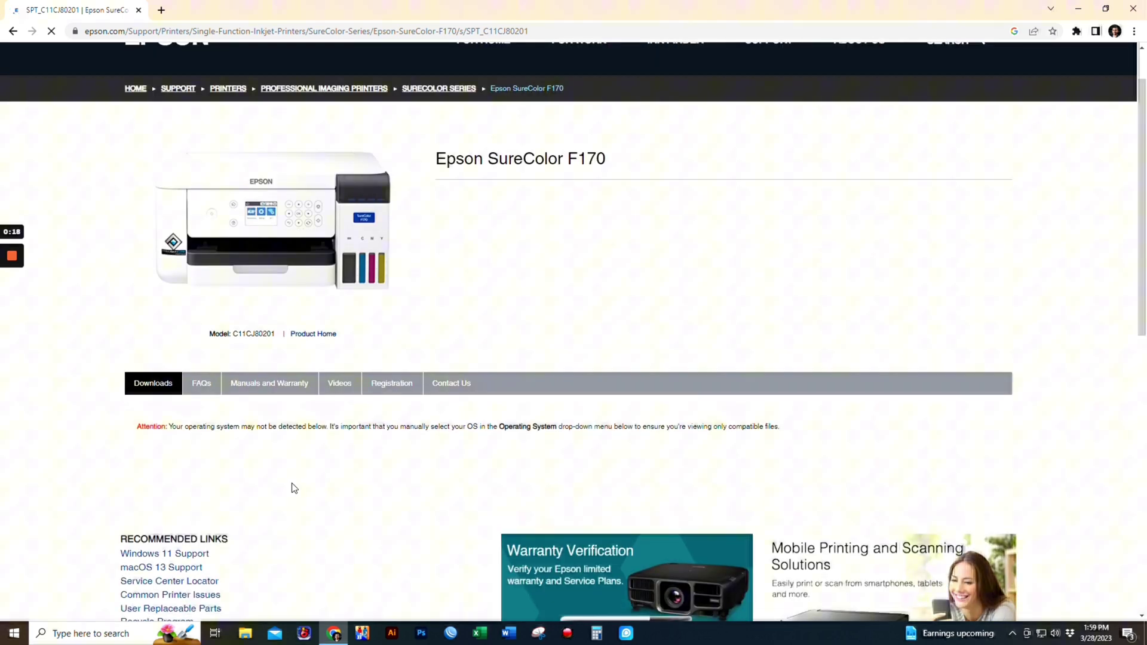
scroll(289, 472, down, 2)
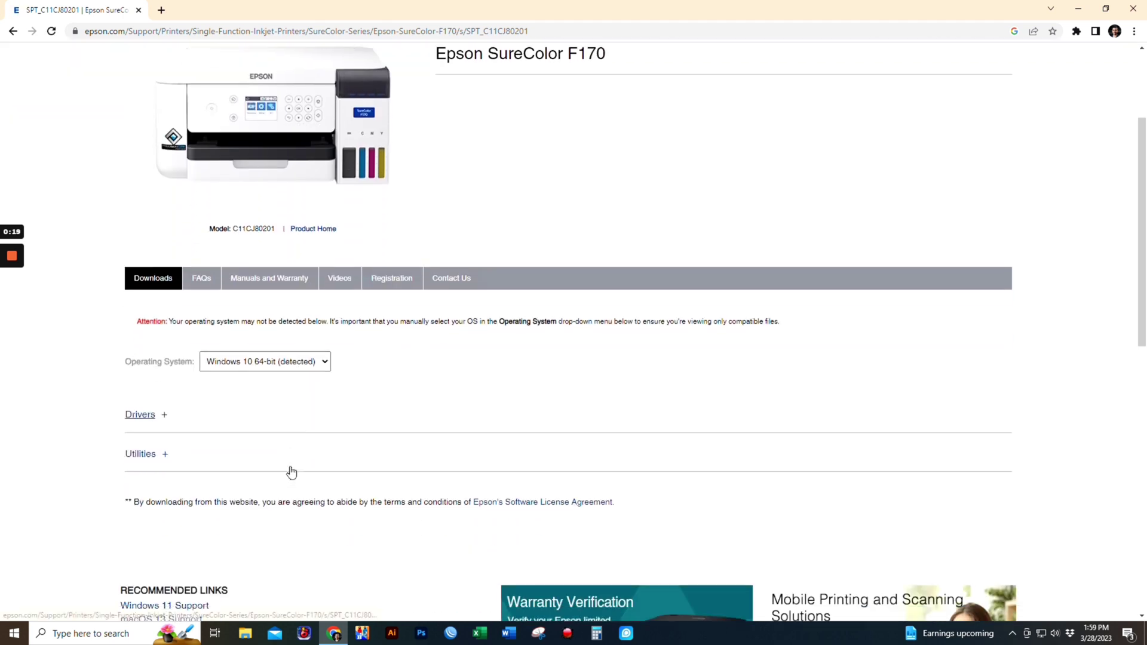
Confirm Windows 10 64-bit as the operating system and expand the F170 Drivers list.
click(257, 350)
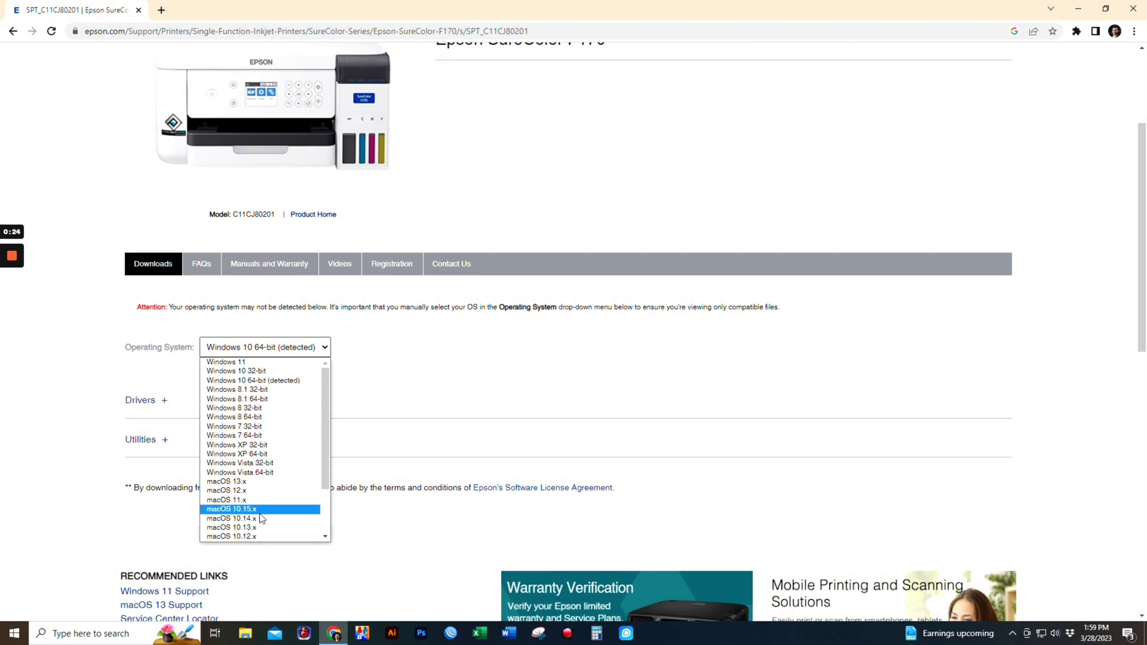
click(277, 382)
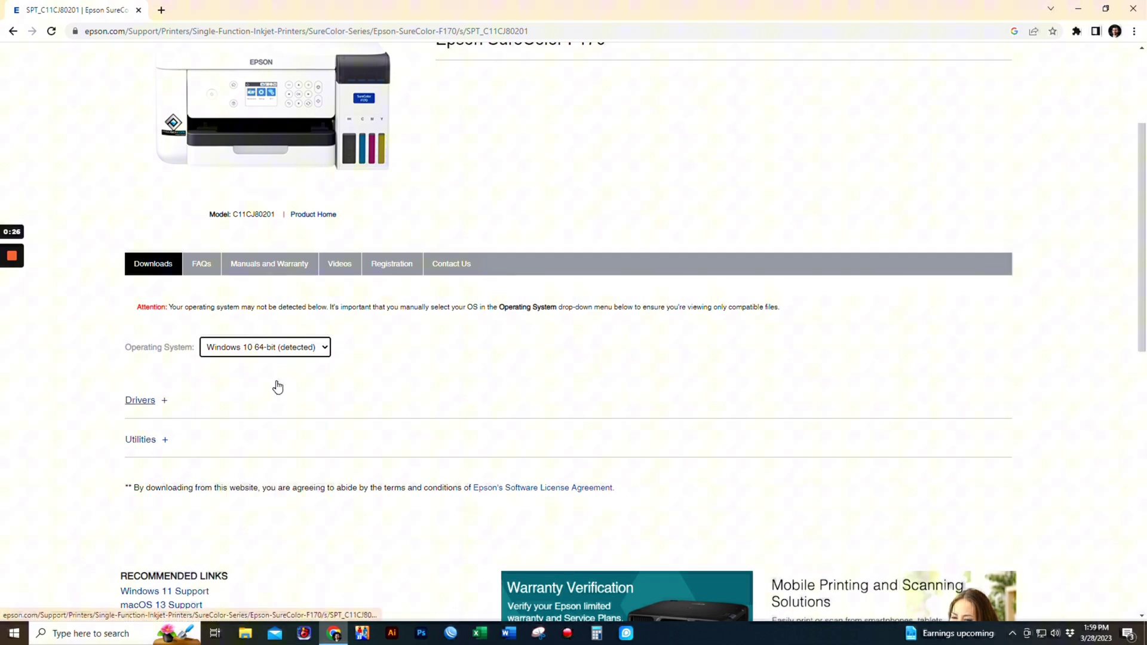
click(144, 401)
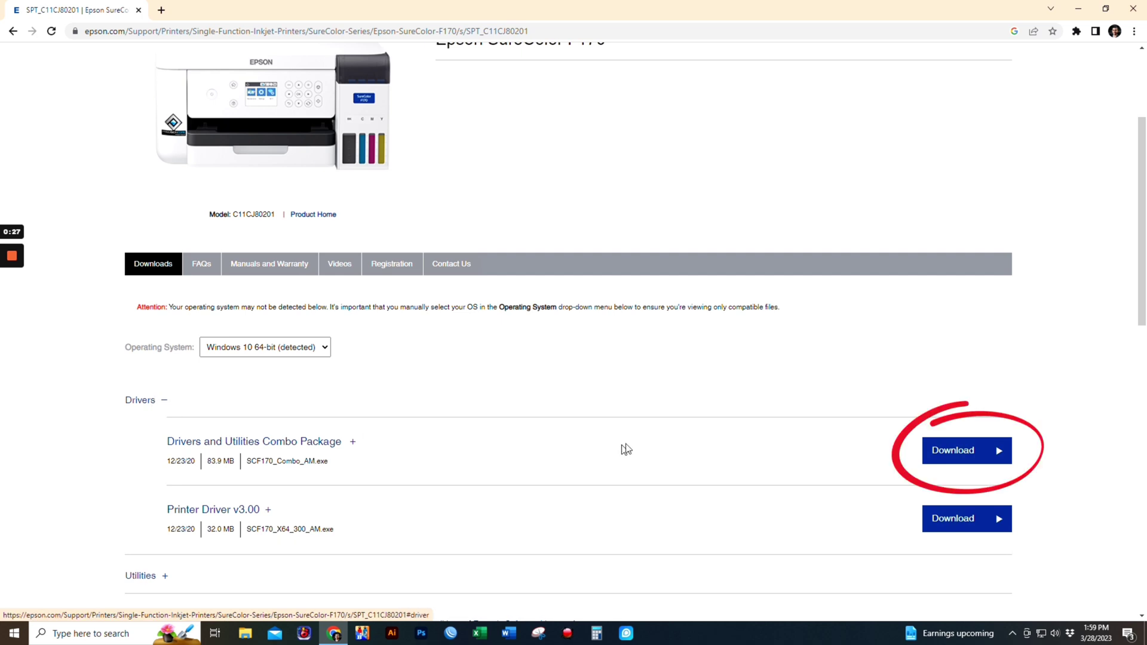
Download the SCF170 Drivers and Utilities Combo Package and launch its installer.
click(952, 456)
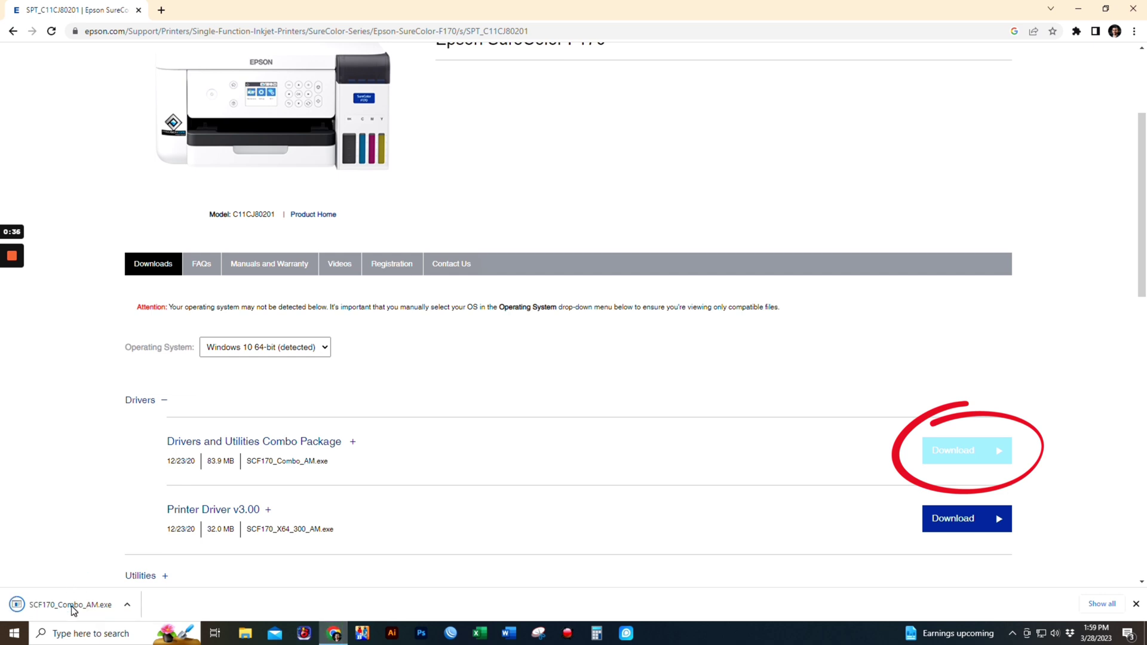
click(74, 606)
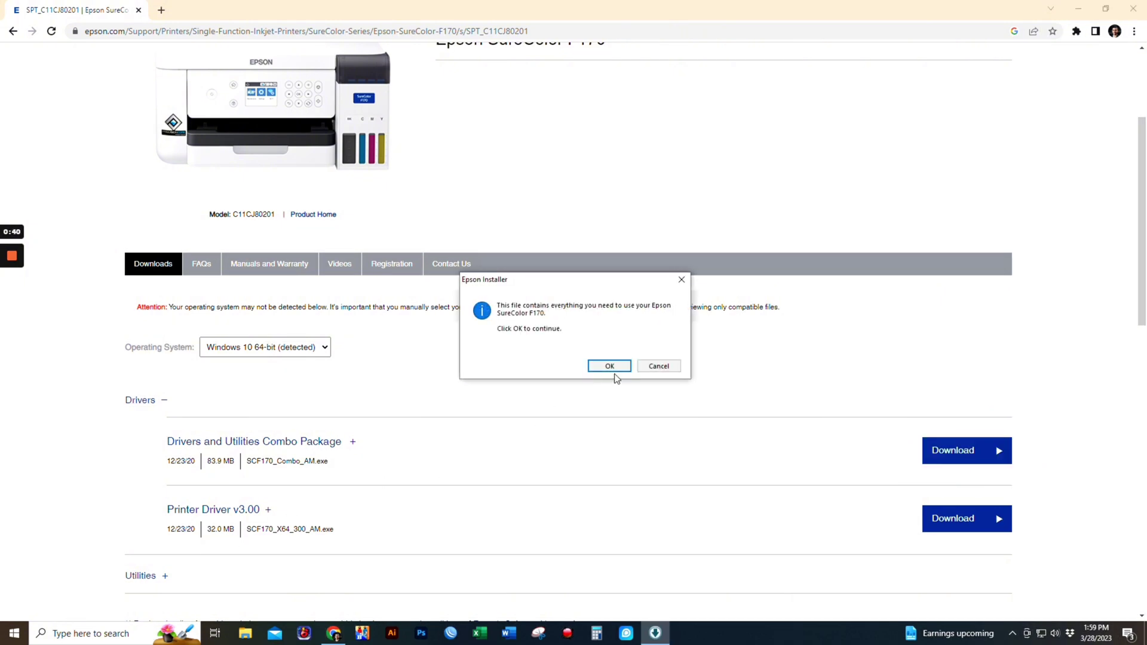
Let the installer extract its files, keep English as the language, and accept the licence.
click(612, 368)
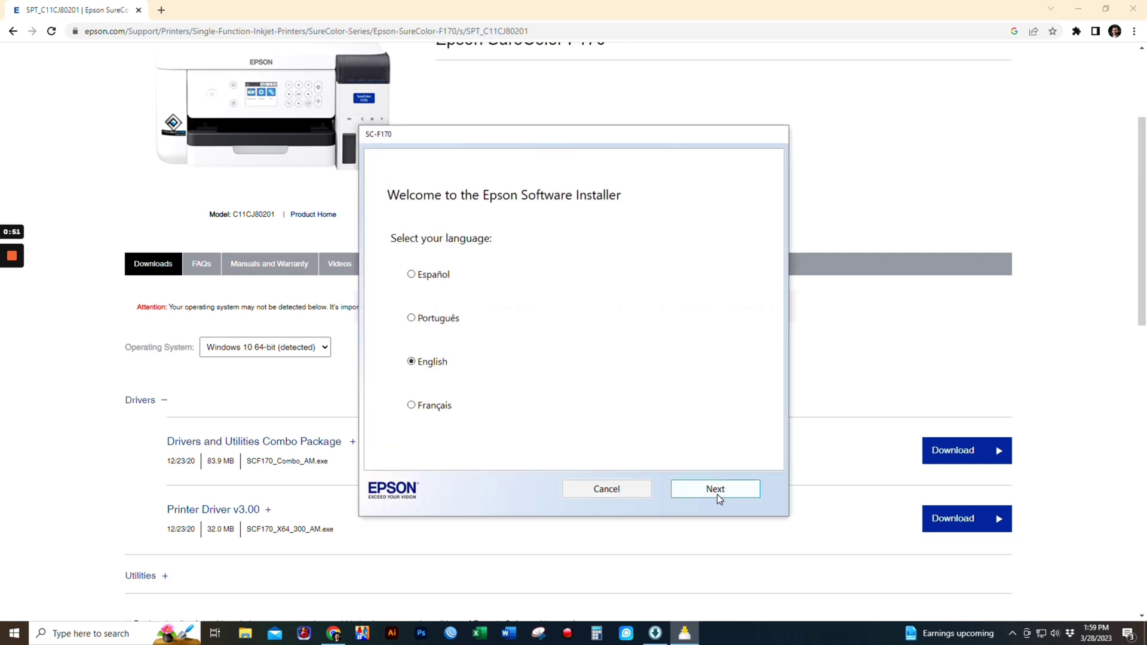
click(717, 493)
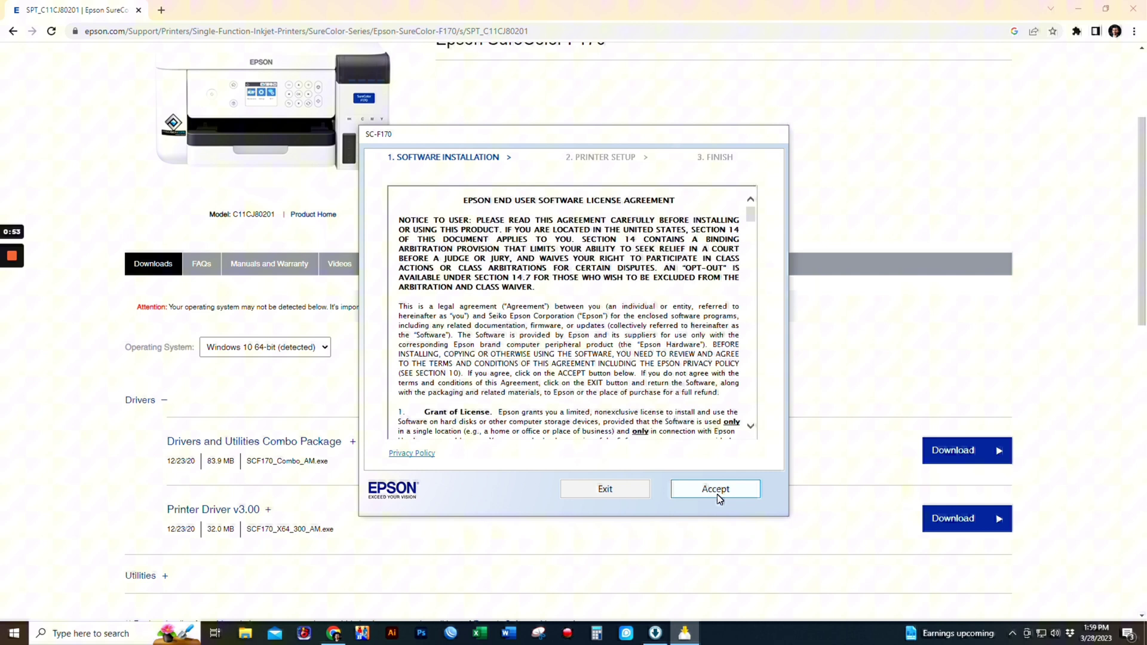
click(717, 489)
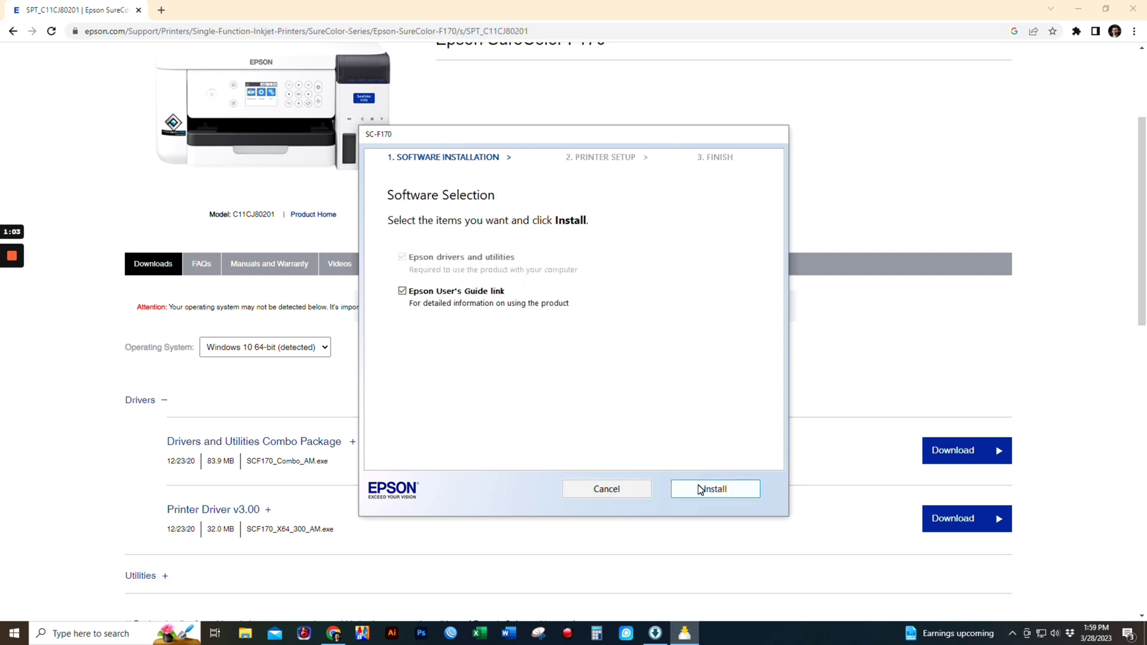
Install the drivers and utilities, confirm the printer is on with ink charged, then search for it.
click(700, 489)
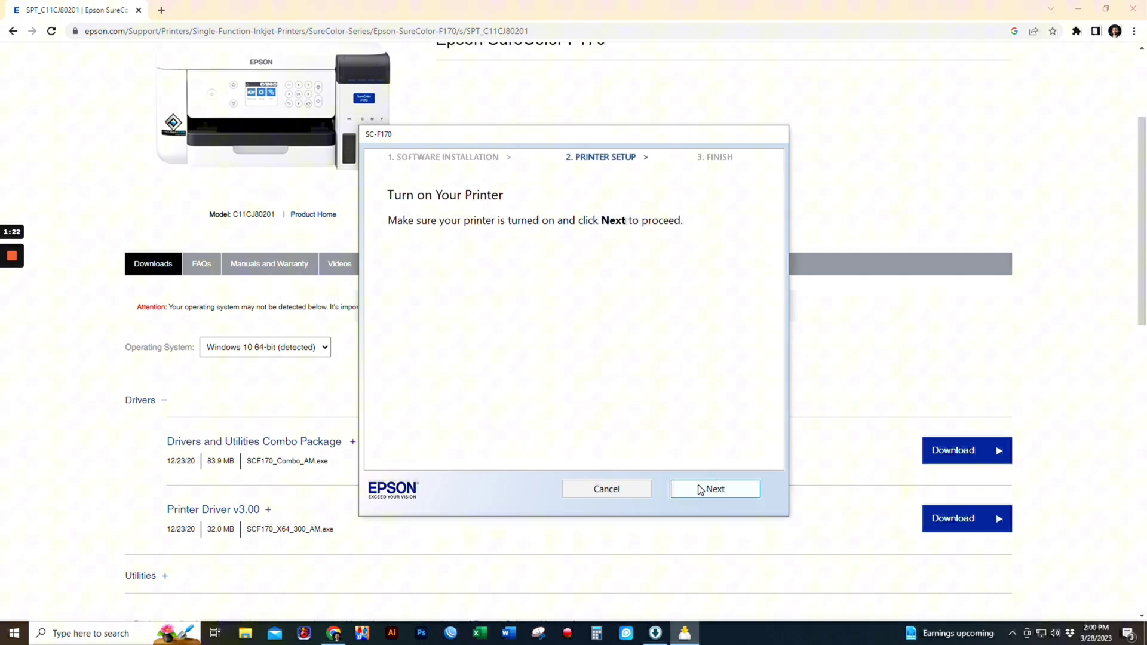
click(700, 490)
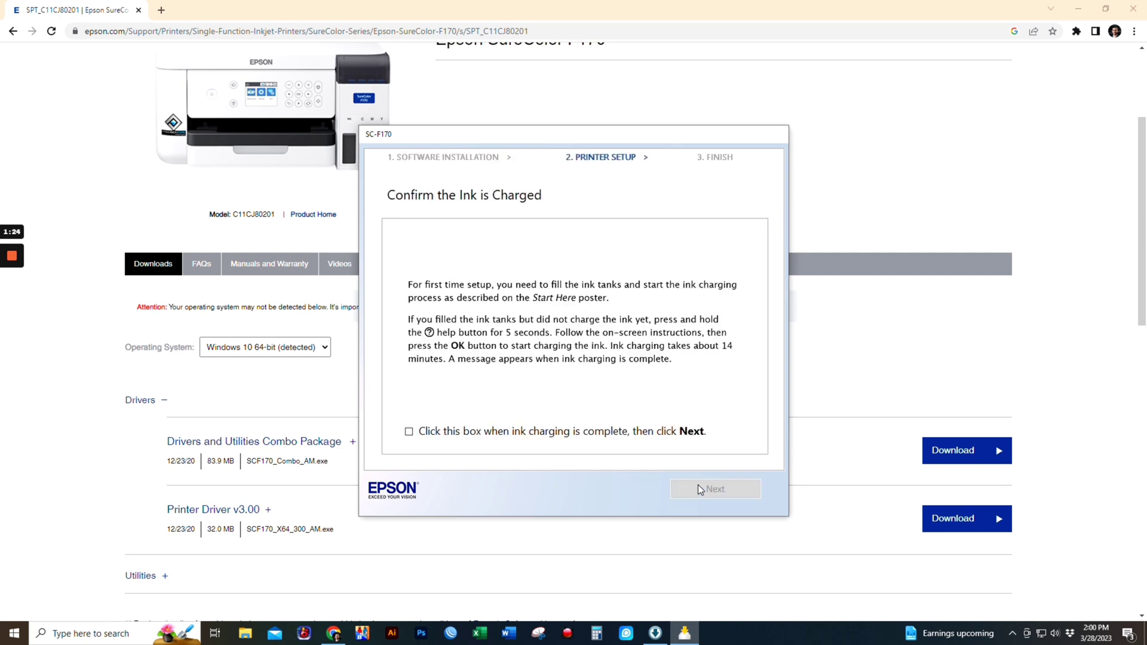
click(530, 433)
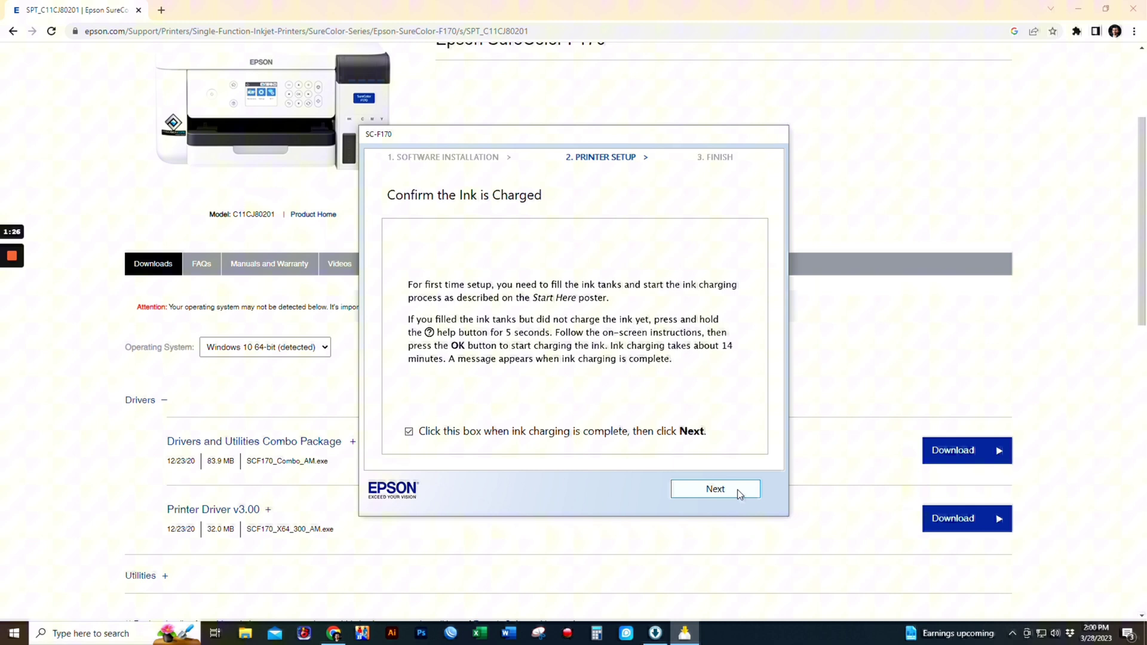
click(737, 489)
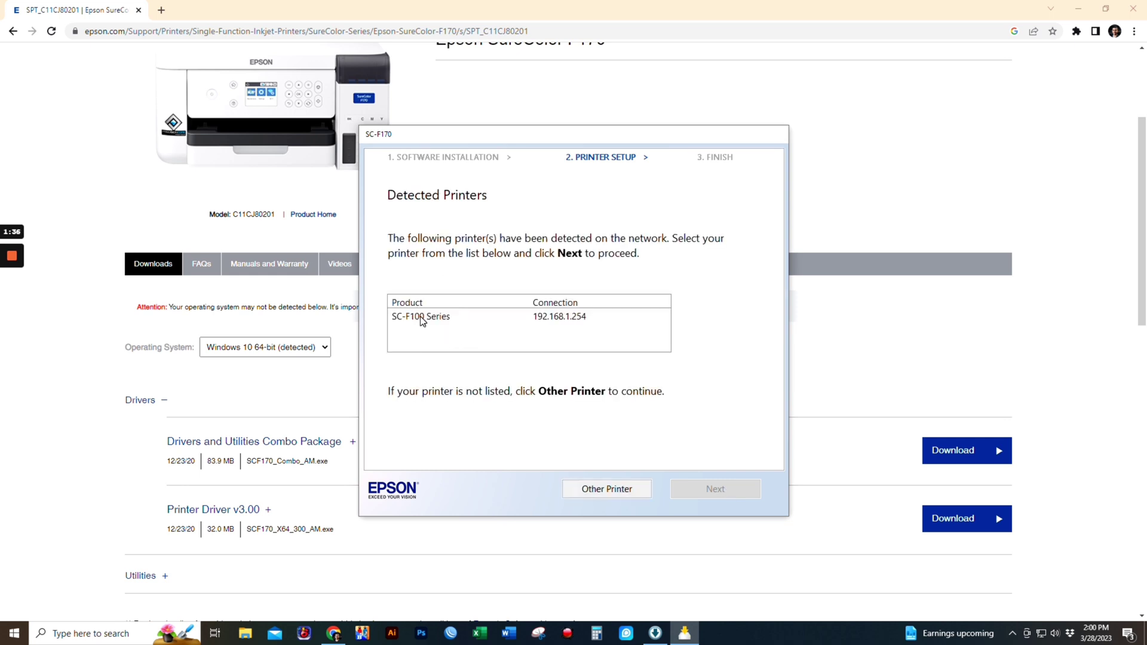
Select the detected SC-F100 Series printer and run its network setup.
click(422, 321)
click(704, 489)
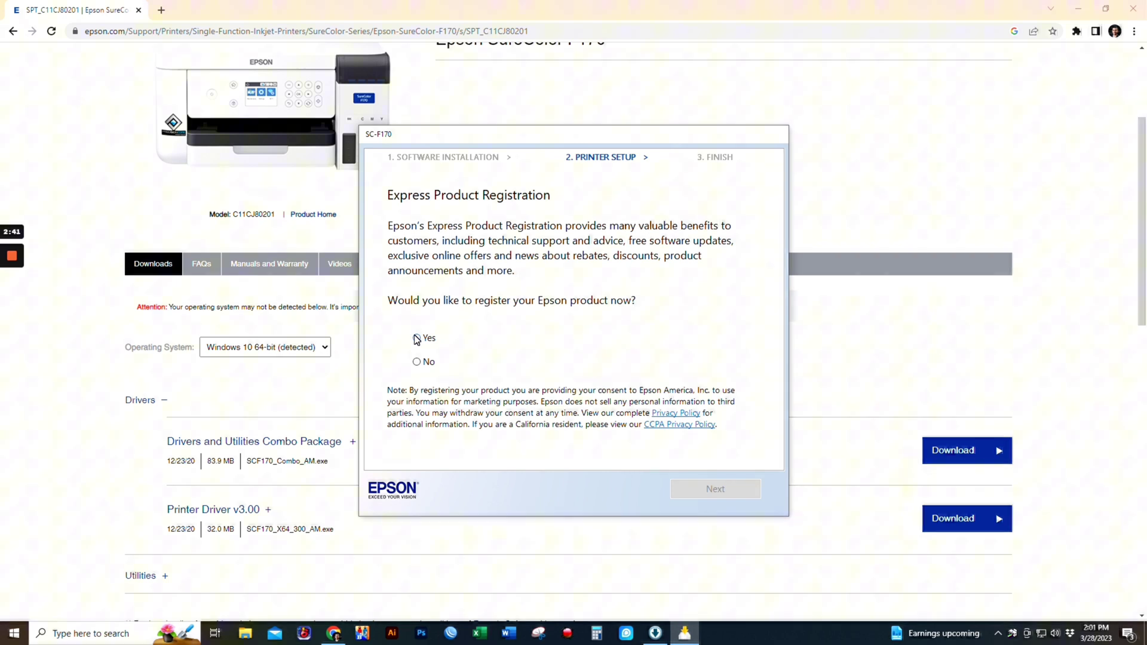
Choose Yes for Express Product Registration and continue to the registration form.
click(417, 337)
click(714, 485)
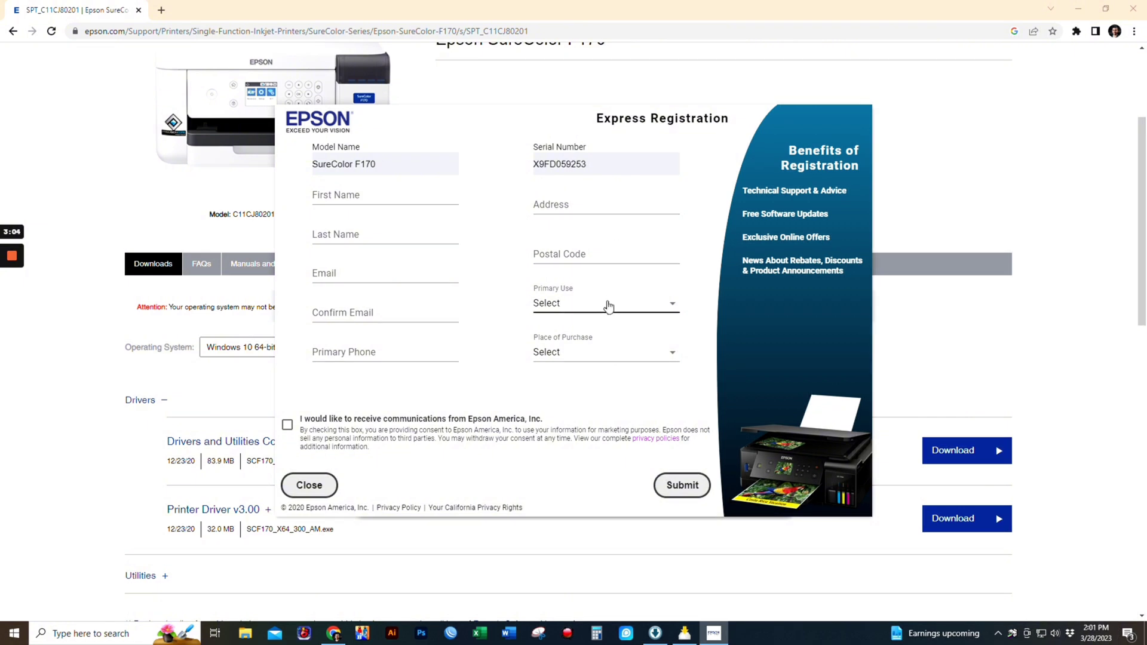
Browse the Primary Use and Place of Purchase lists, close registration unsubmitted, and finish setup.
click(655, 309)
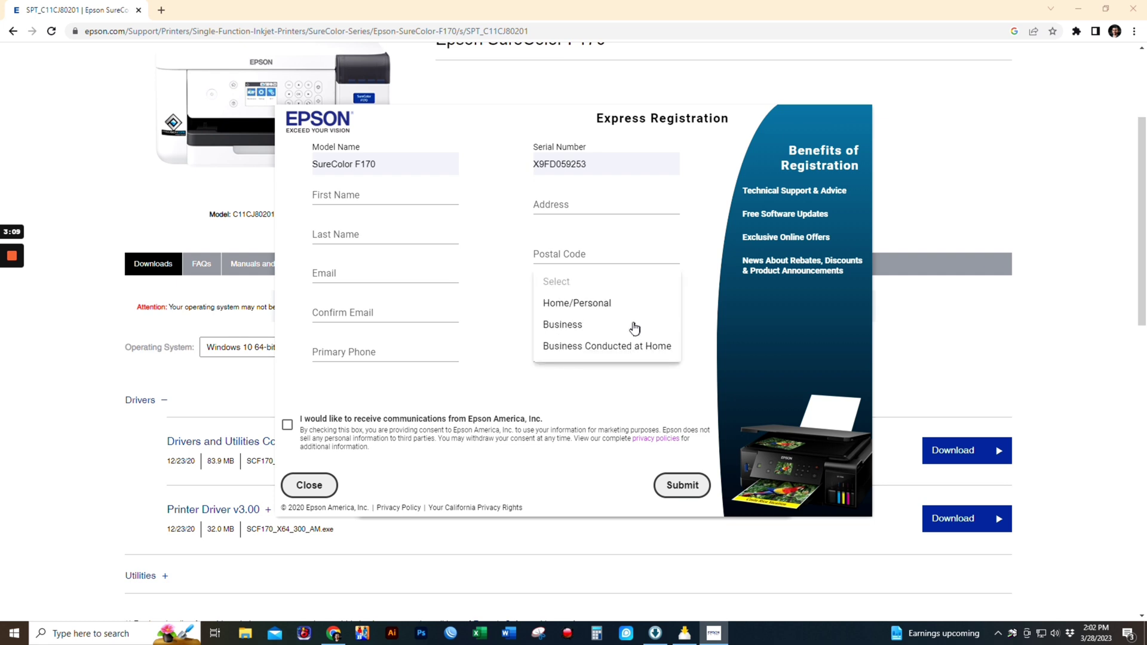
click(628, 354)
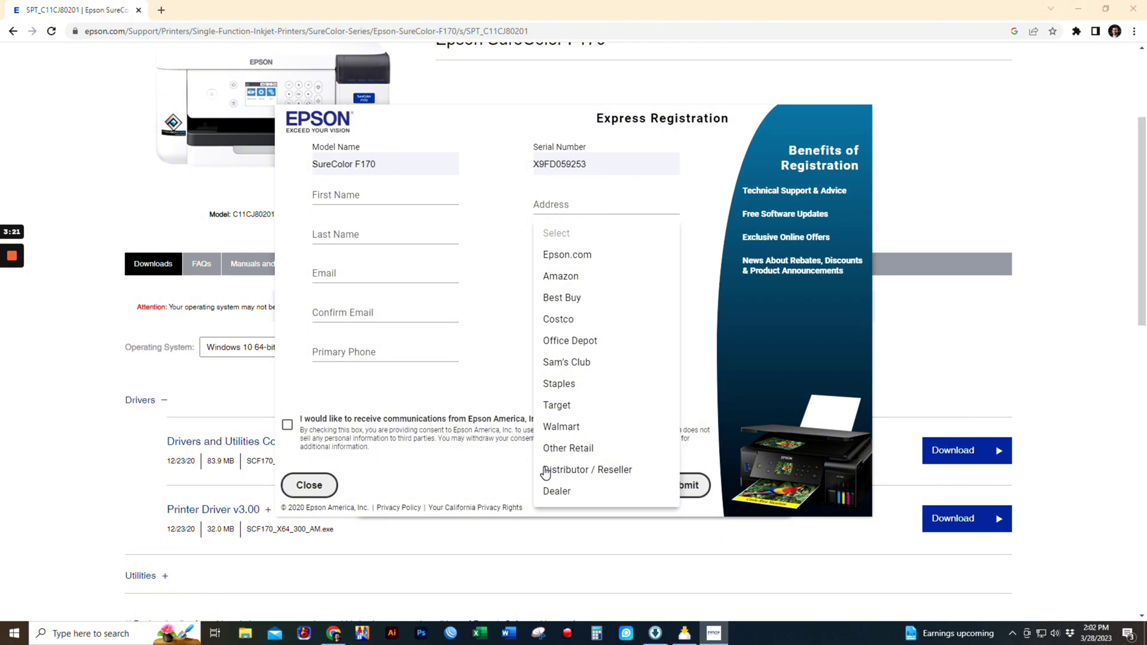
click(505, 380)
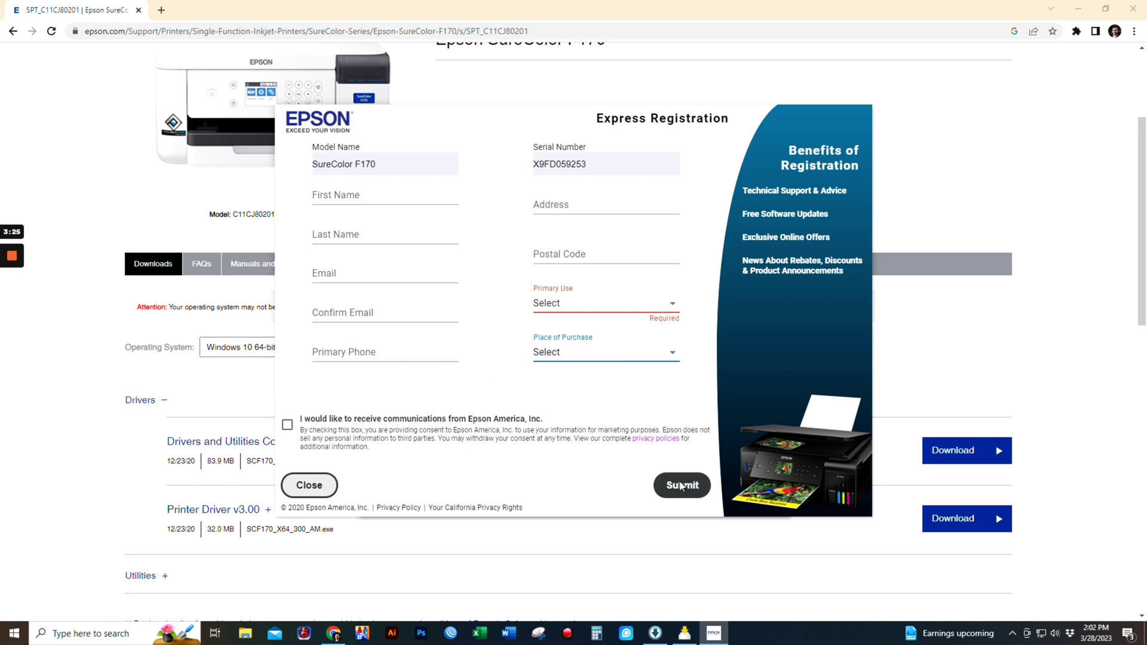
click(292, 484)
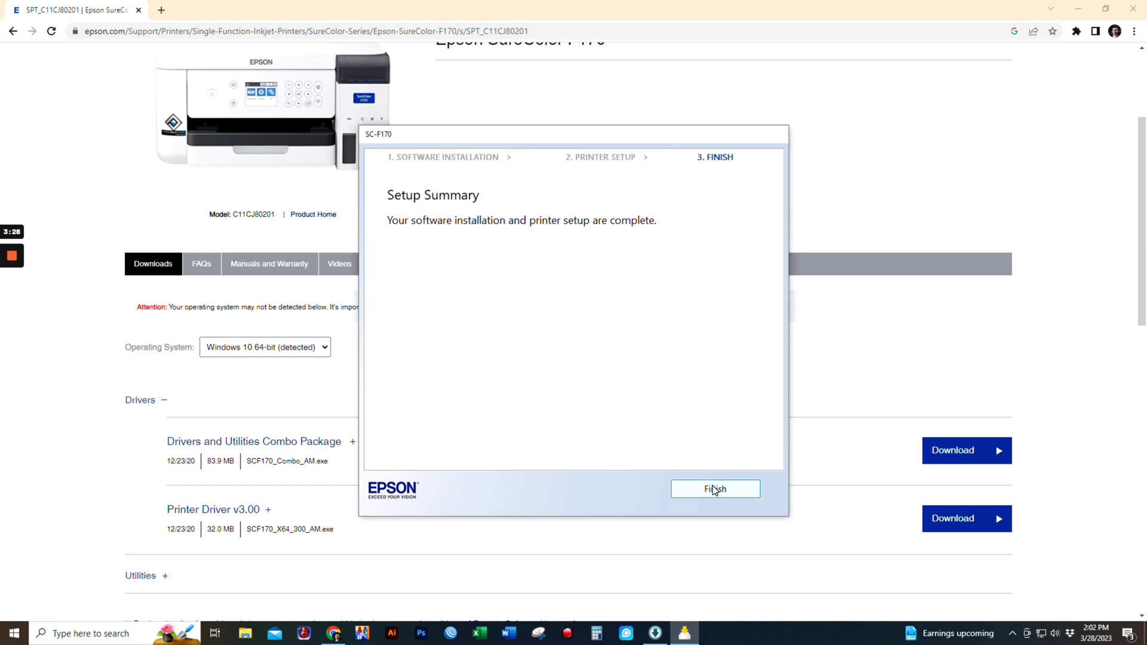
click(714, 489)
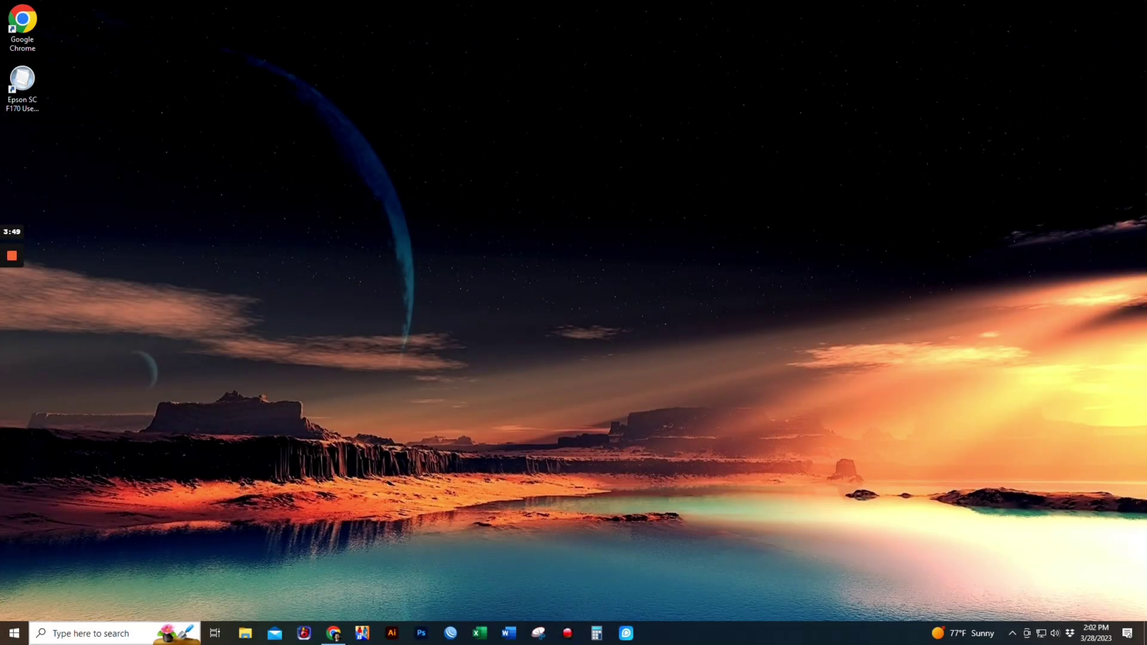
Search Windows for 'printer' and open the Printers & scanners settings page.
click(69, 633)
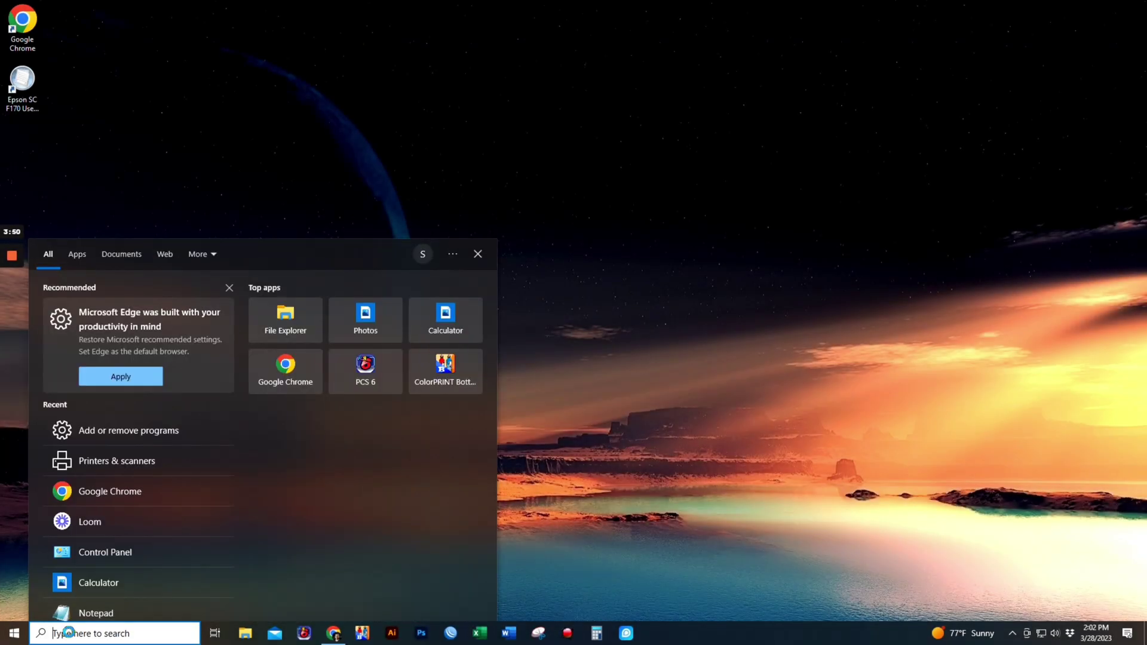
text(pr)
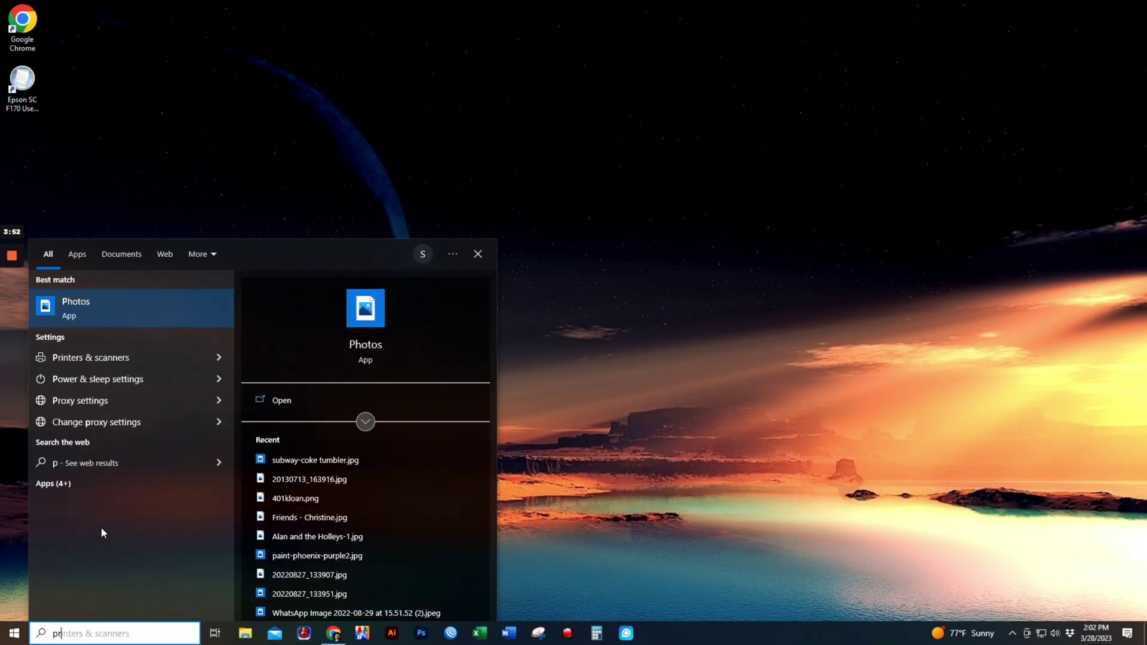
text(inter)
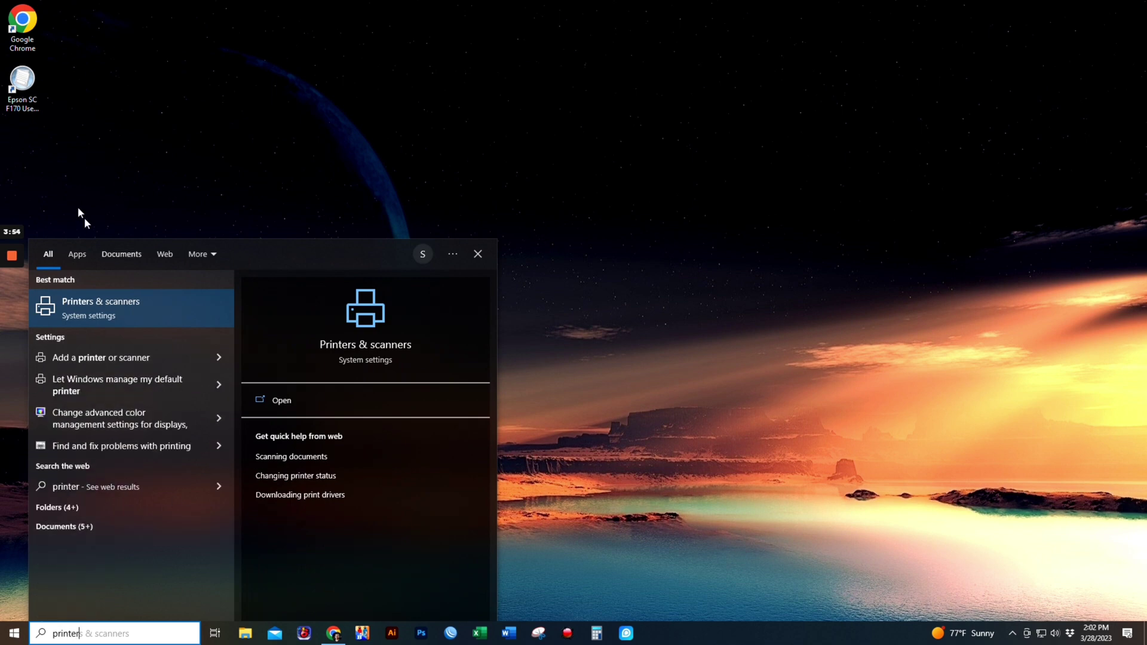
click(105, 299)
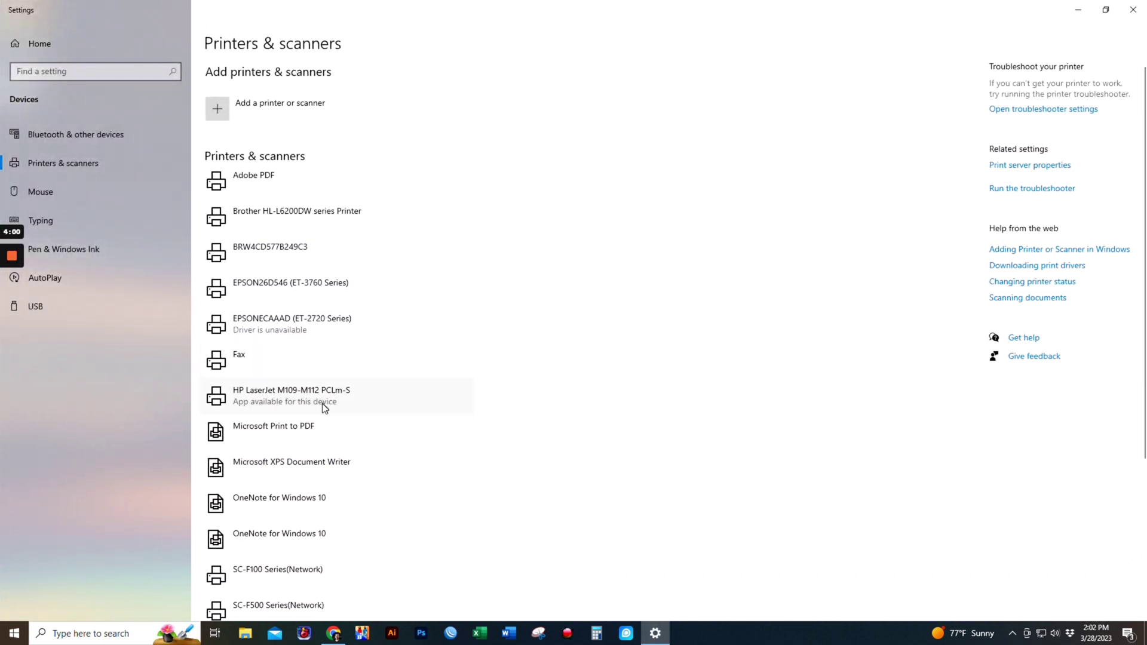
scroll(322, 435, down, 3)
Expand the SC-F100 Series(Network) printer entry to confirm it is installed, then close Settings.
click(305, 395)
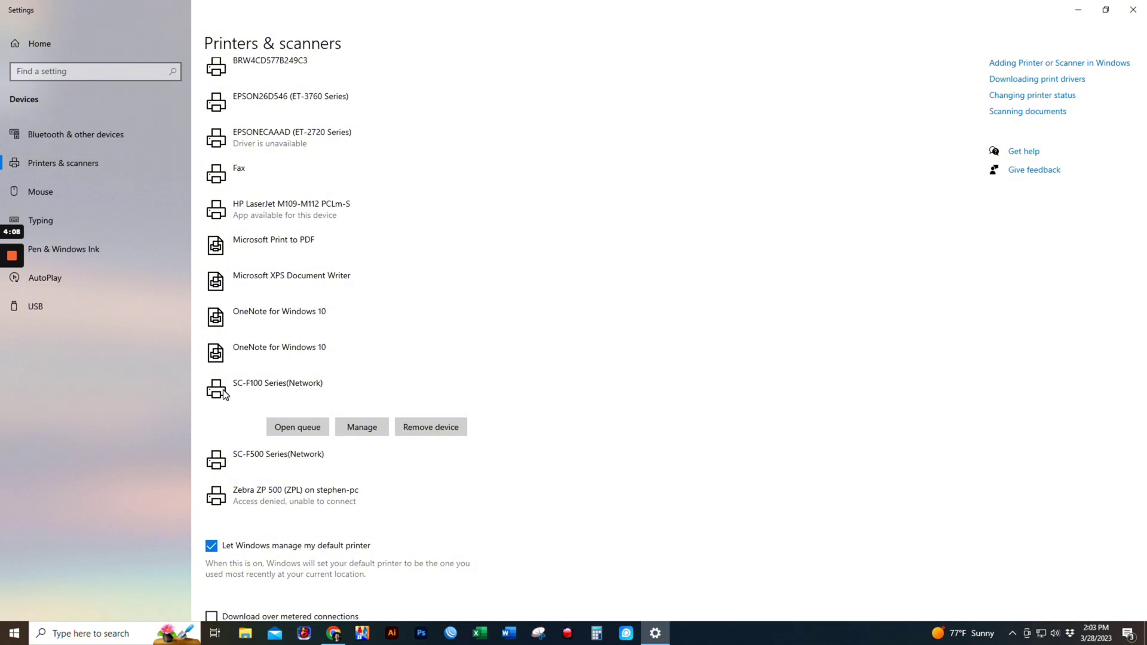
click(1133, 9)
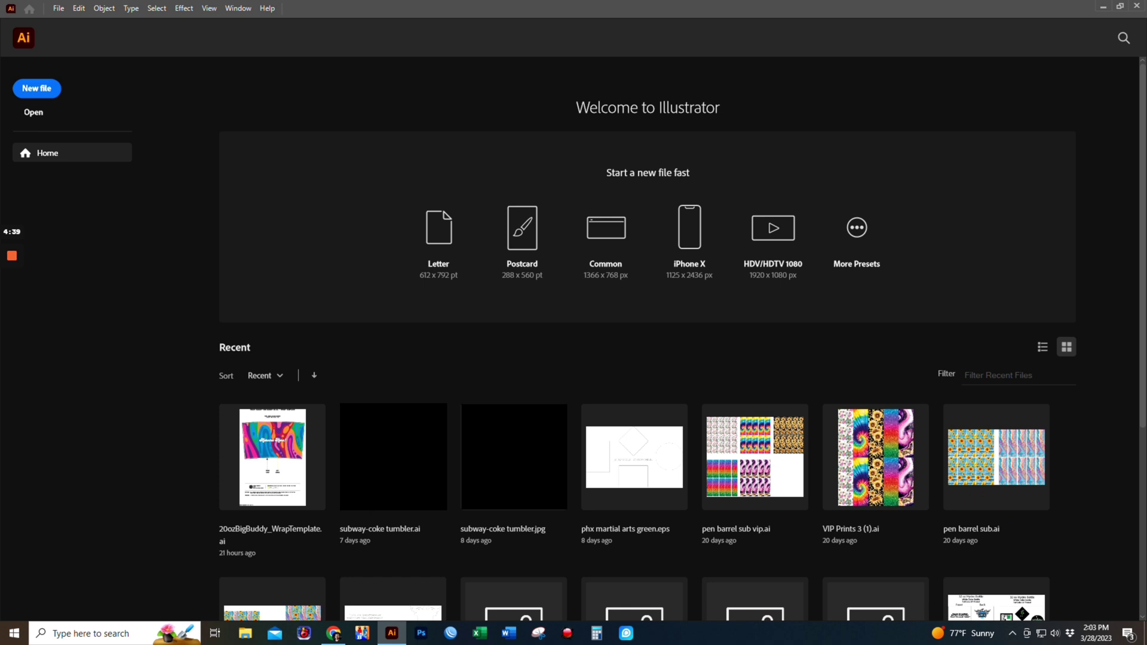
Open 20ozBigBuddy_WrapTemplate.ai from Recent, accepting the color profile warning.
click(292, 456)
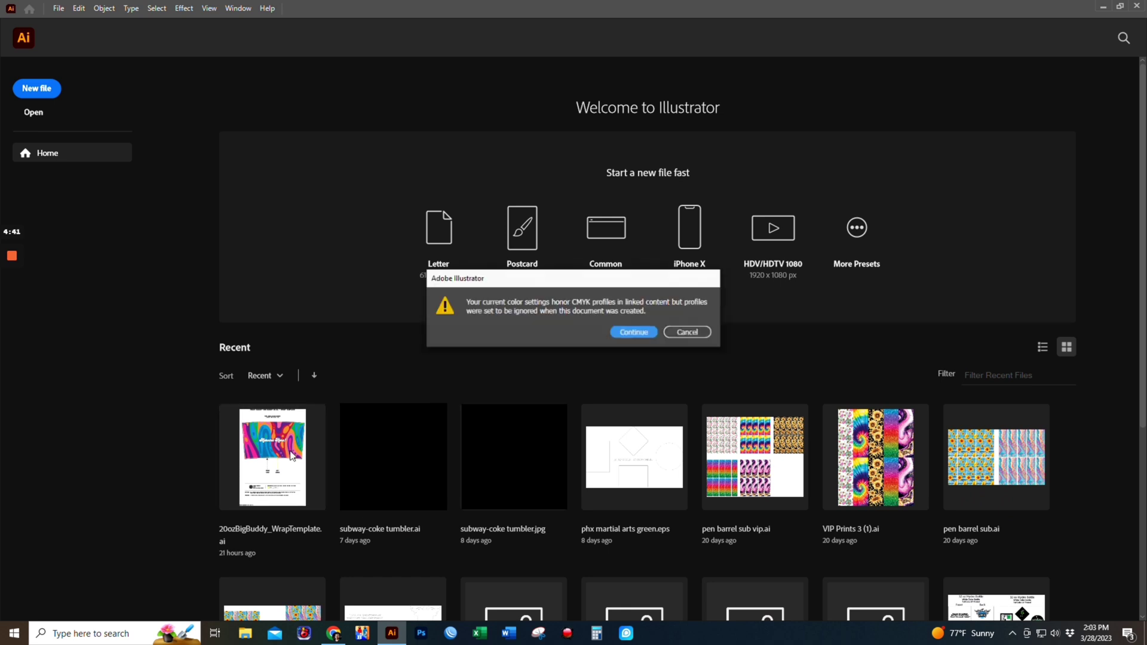
click(643, 335)
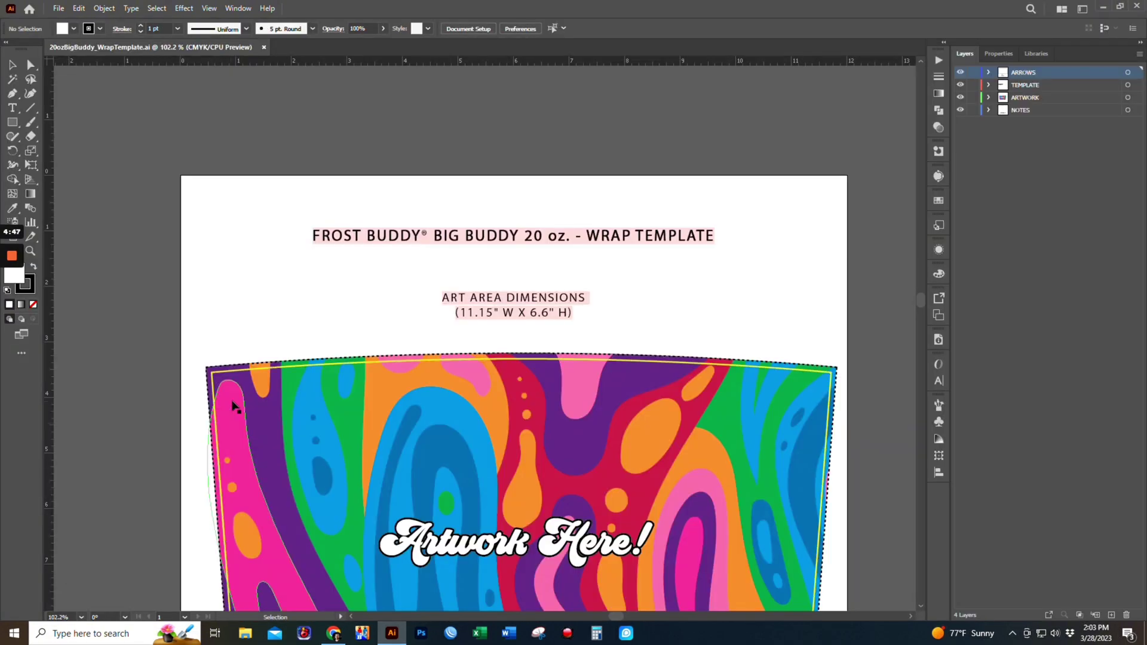
scroll(479, 362, down, 3)
scroll(451, 336, down, 2)
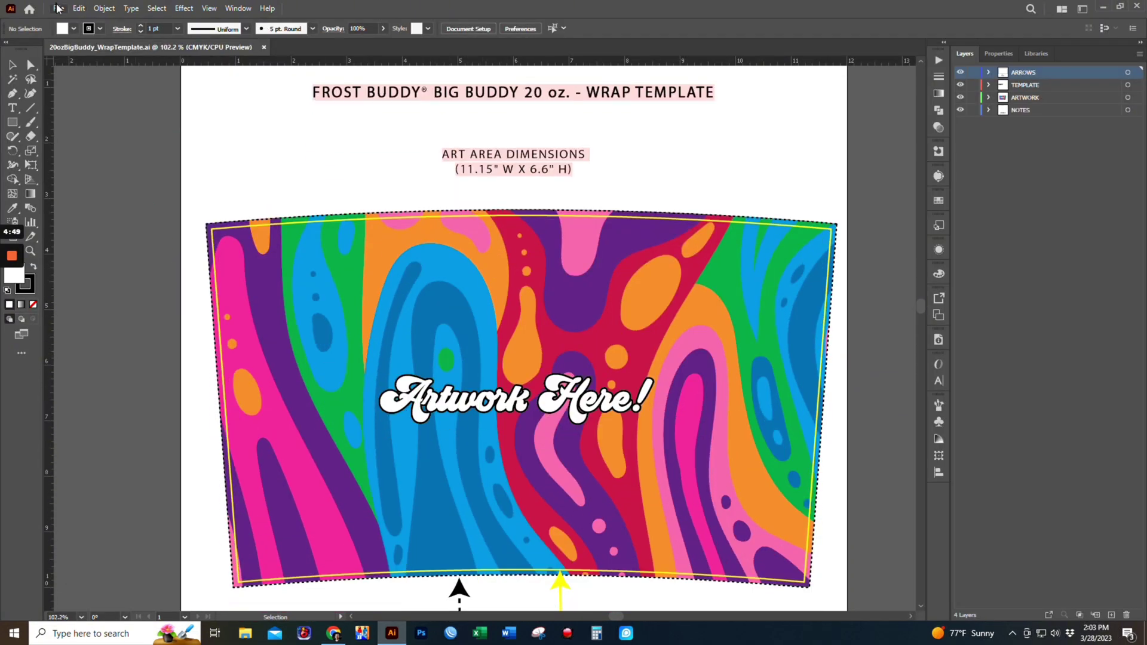
click(58, 9)
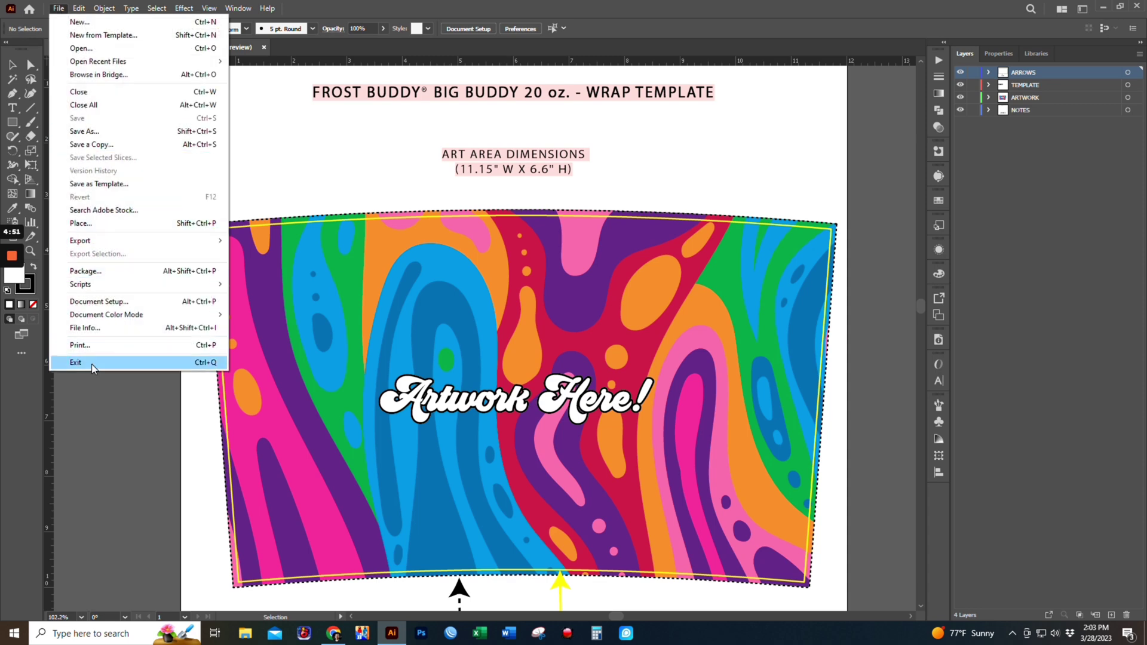
Set the print dialog's printer to SC-F100 Series(Network) and keep the settings without printing.
click(92, 346)
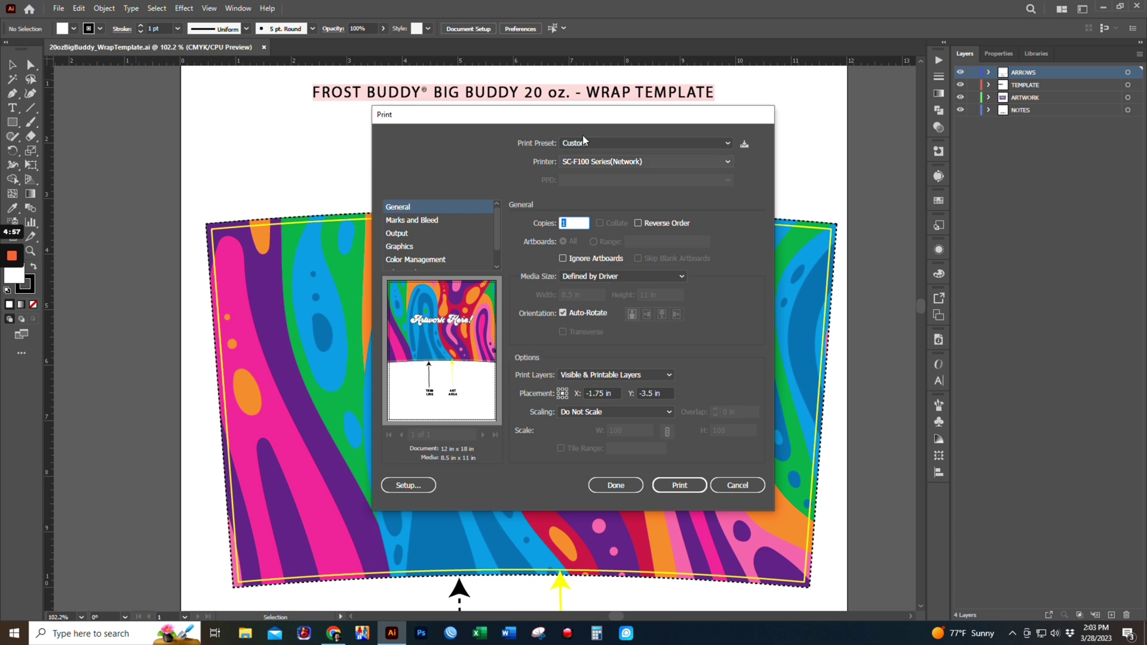
click(602, 163)
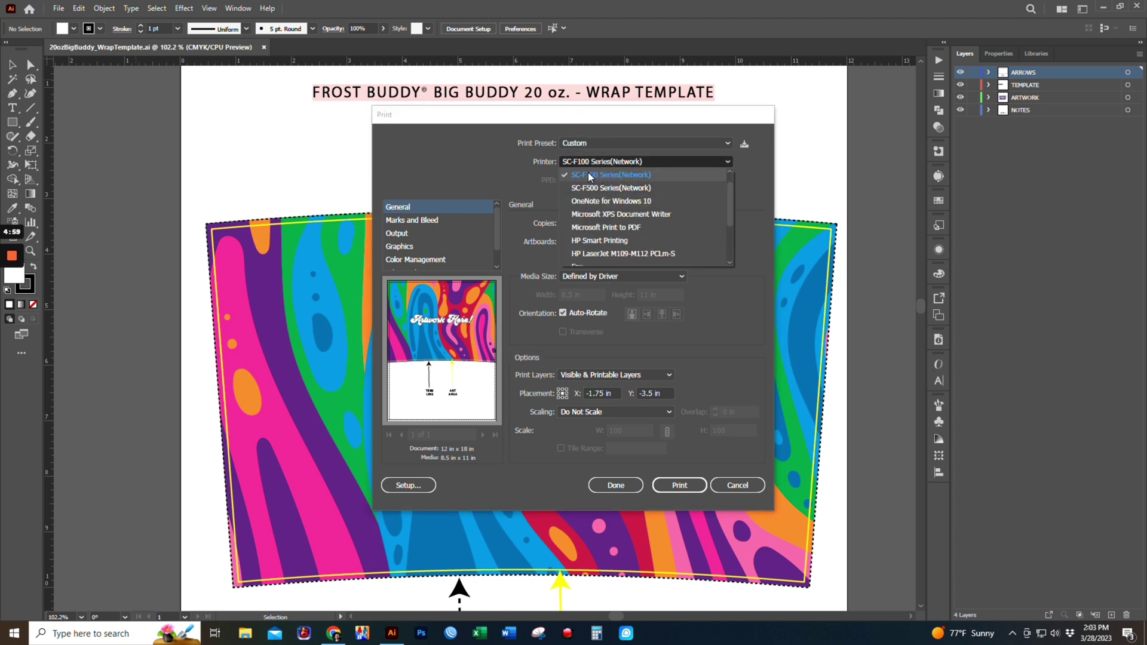
click(640, 176)
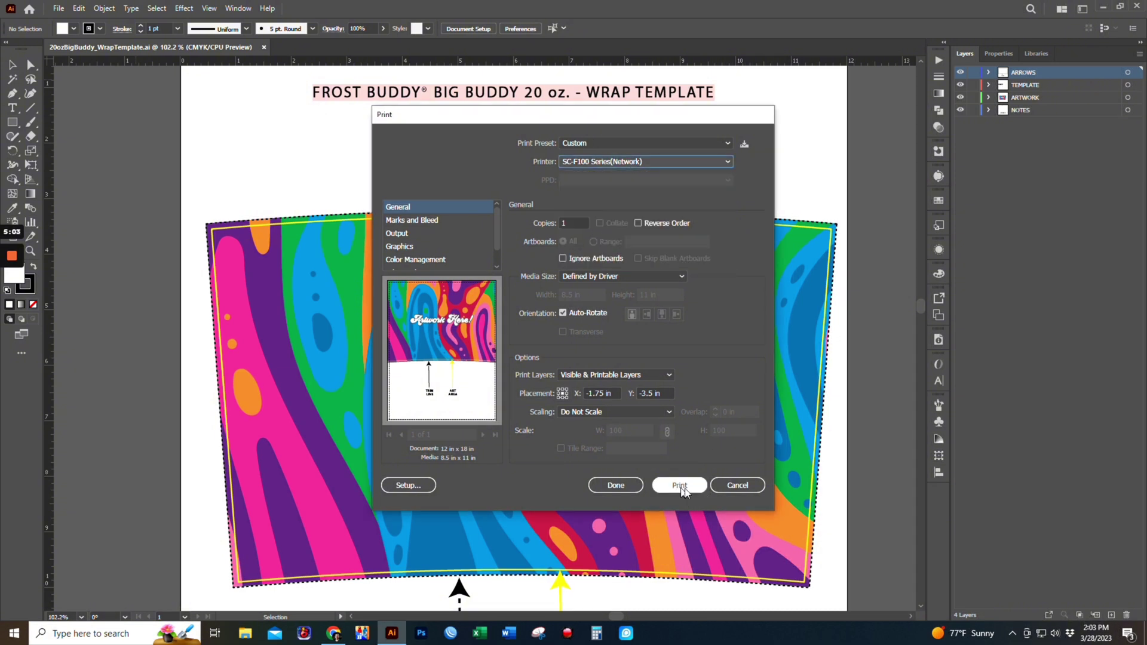
click(616, 486)
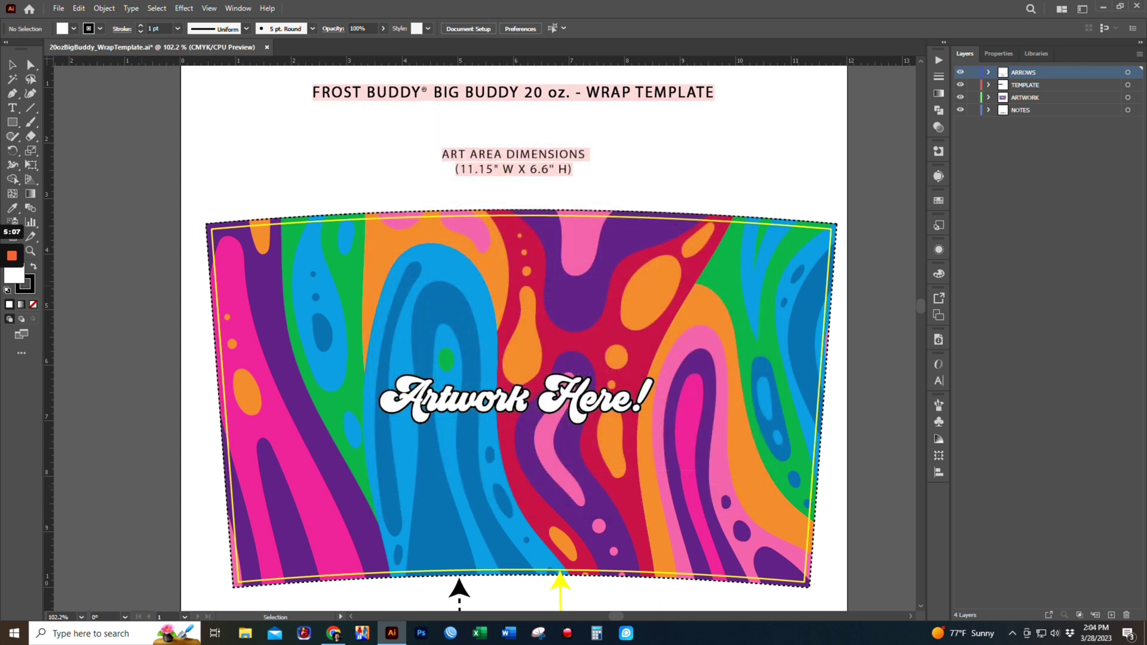